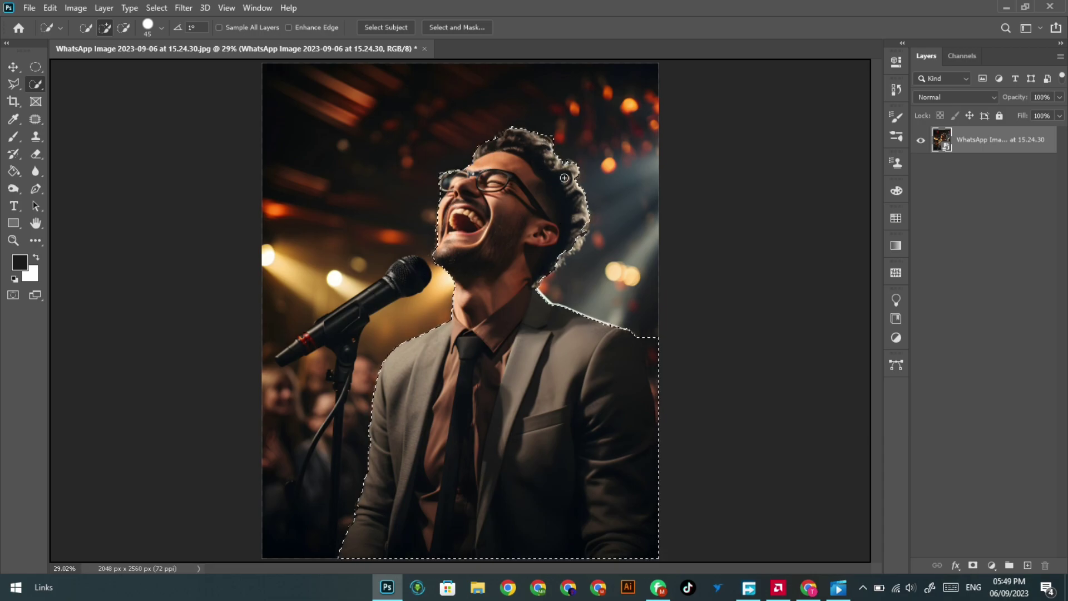
# Step: Refine the Quick Selection around the man by subtracting background beside his shoulder and sleeve, behind his hair and near his neck
pyautogui.hotkey('ctrl', '+')
pyautogui.moveTo(628, 334); pyautogui.dragTo(662, 267)
pyautogui.moveTo(621, 310); pyautogui.dragTo(676, 268)
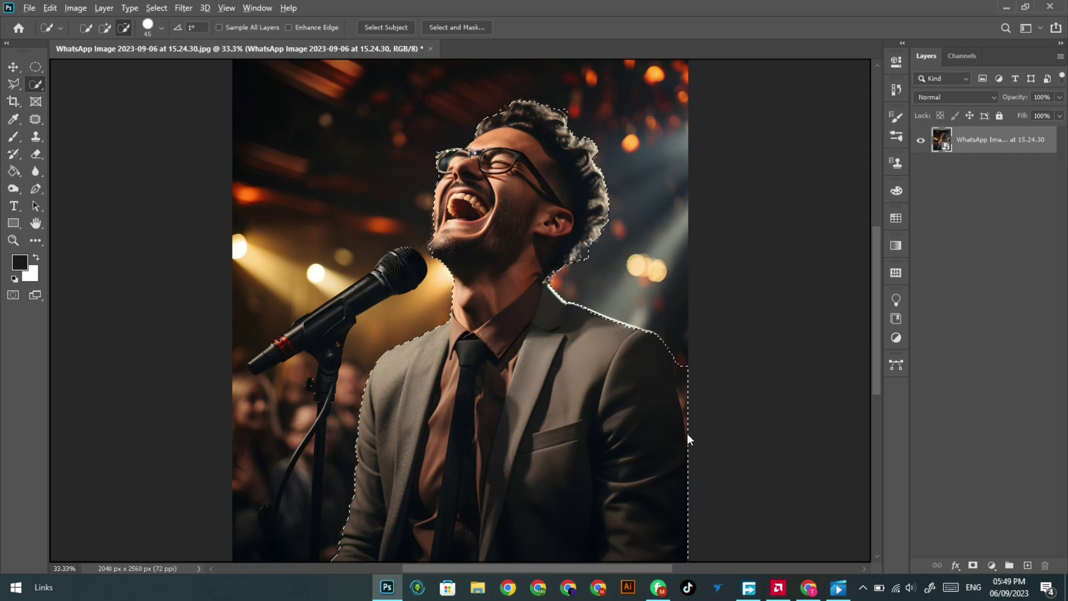
pyautogui.moveTo(653, 352)
pyautogui.mouseDown()
pyautogui.moveTo(624, 364)
pyautogui.moveTo(689, 419)
pyautogui.moveTo(689, 432)
pyautogui.mouseUp()
pyautogui.keyDown('alt'); pyautogui.click(596, 254); pyautogui.keyUp('alt')
pyautogui.press('alt')
pyautogui.keyDown('alt'); pyautogui.click(452, 289); pyautogui.keyUp('alt')
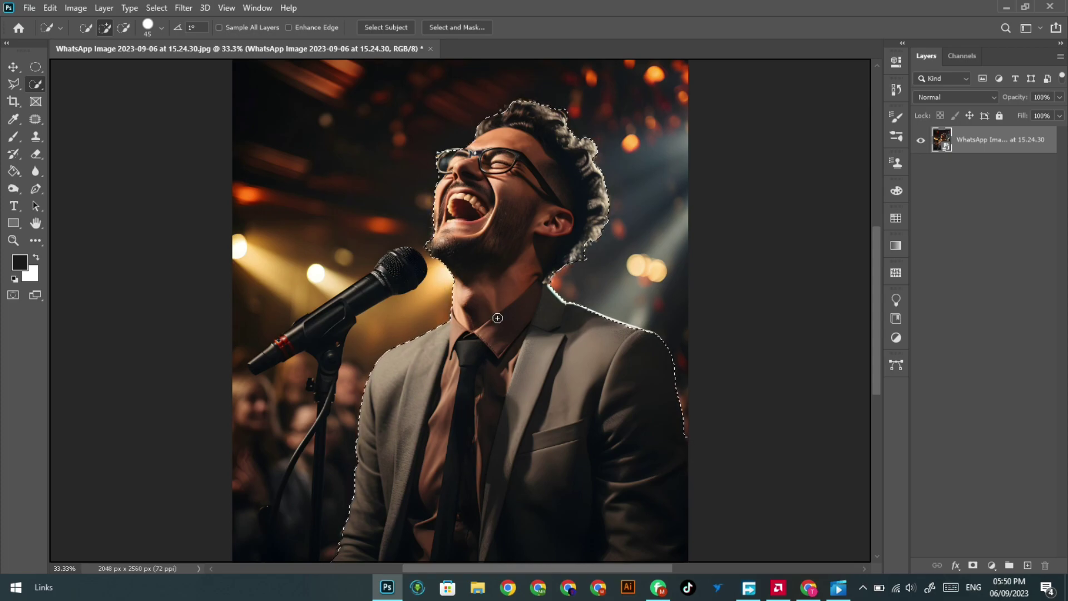
# Step: Copy the selected man to a new layer and hide the original photo layer
pyautogui.hotkey('ctrl', 'j')
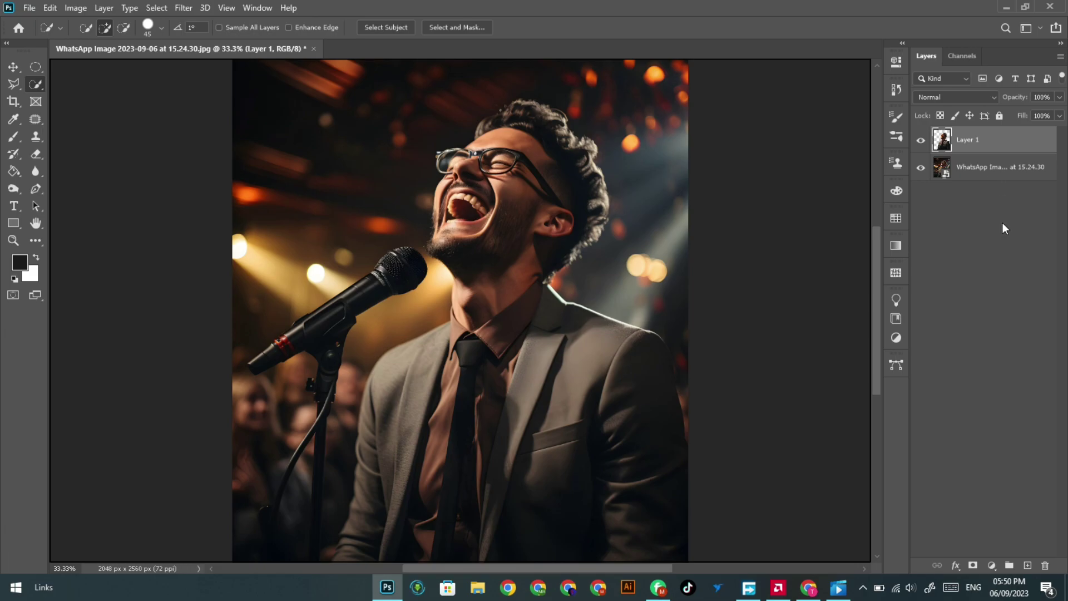
pyautogui.click(921, 169)
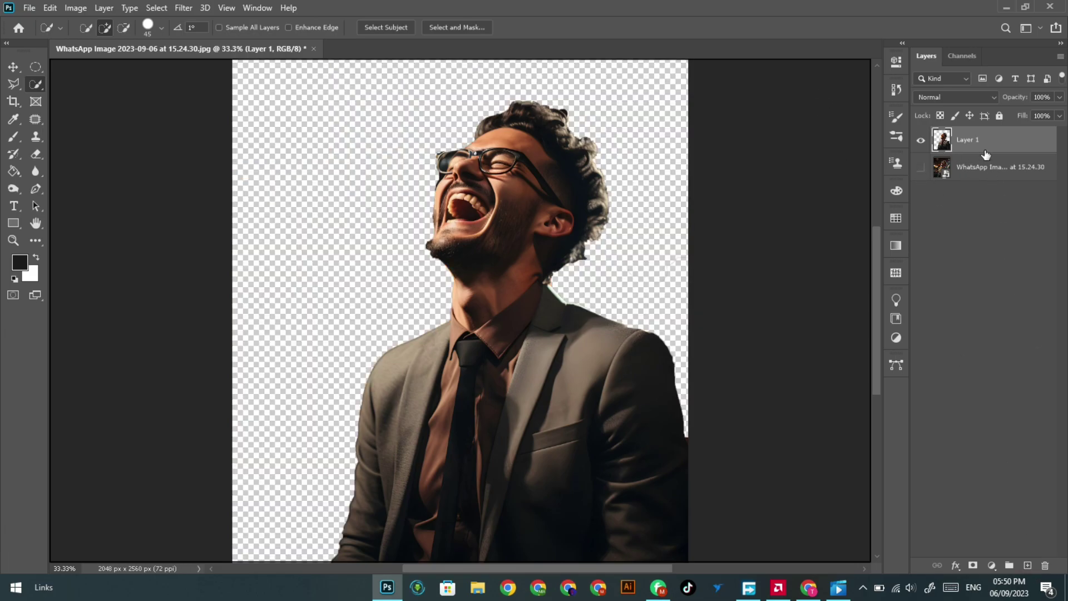
# Step: Apply Surface Blur to the cutout layer with a radius of 10 pixels and a threshold of 10 levels
pyautogui.press('v')
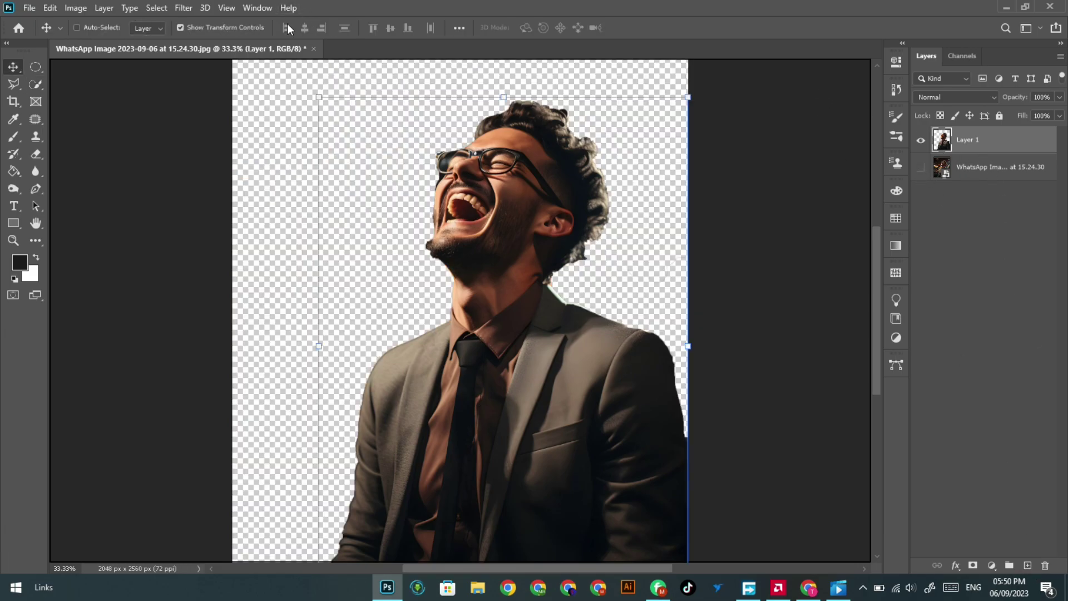
pyautogui.click(185, 8)
pyautogui.click(389, 287)
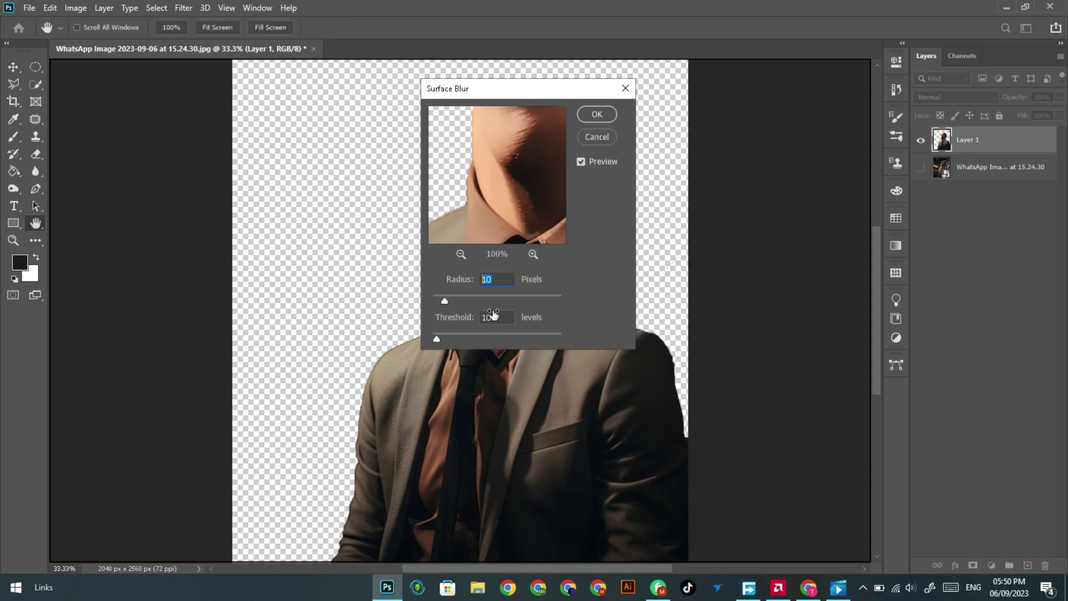
pyautogui.click(460, 254)
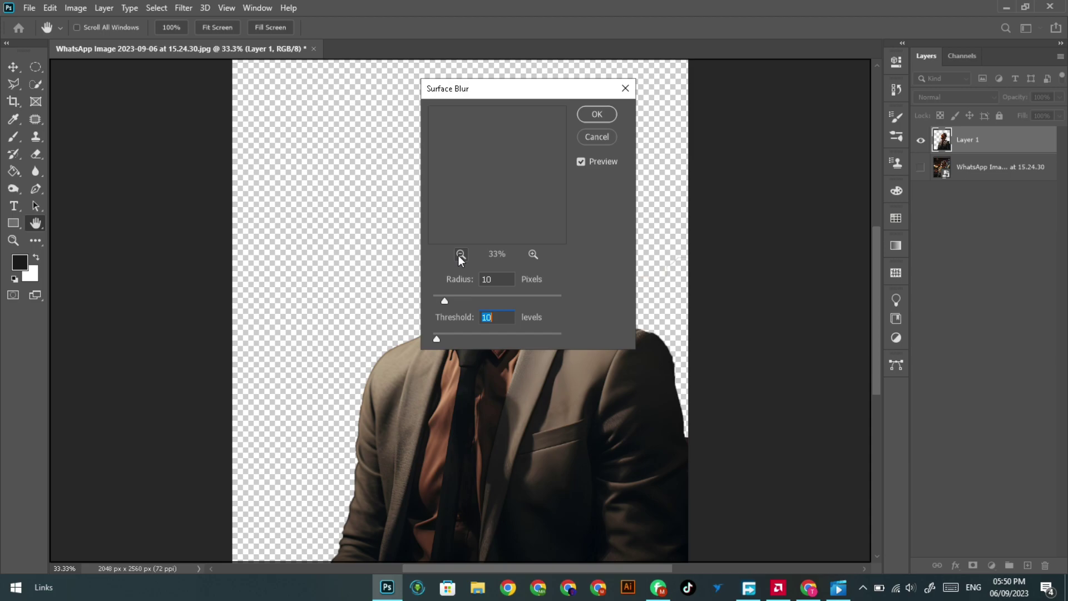
pyautogui.click(460, 254)
pyautogui.click(460, 255)
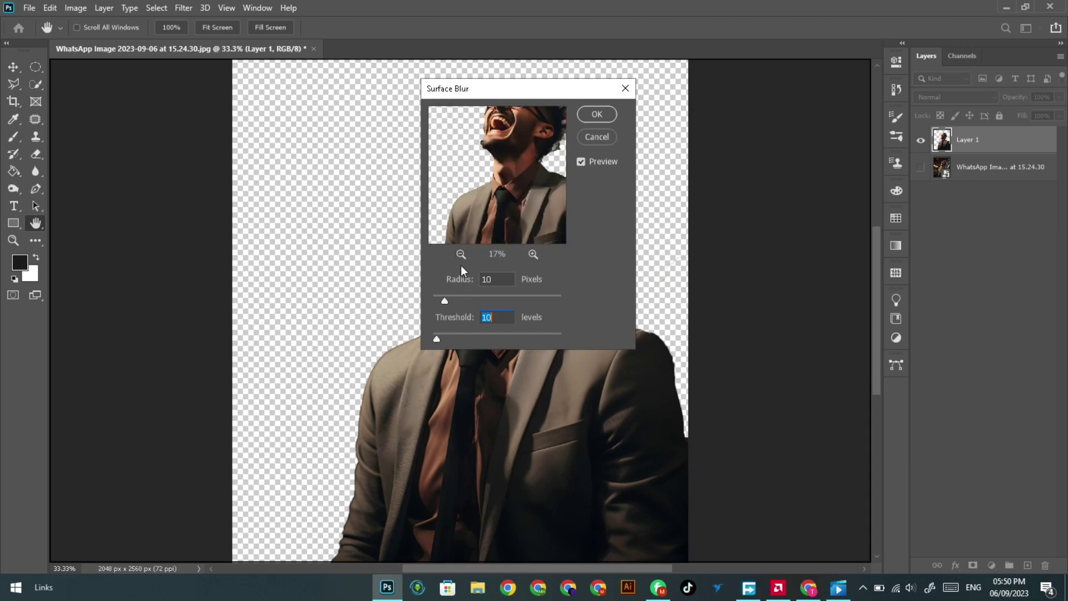
pyautogui.click(461, 254)
pyautogui.click(460, 254)
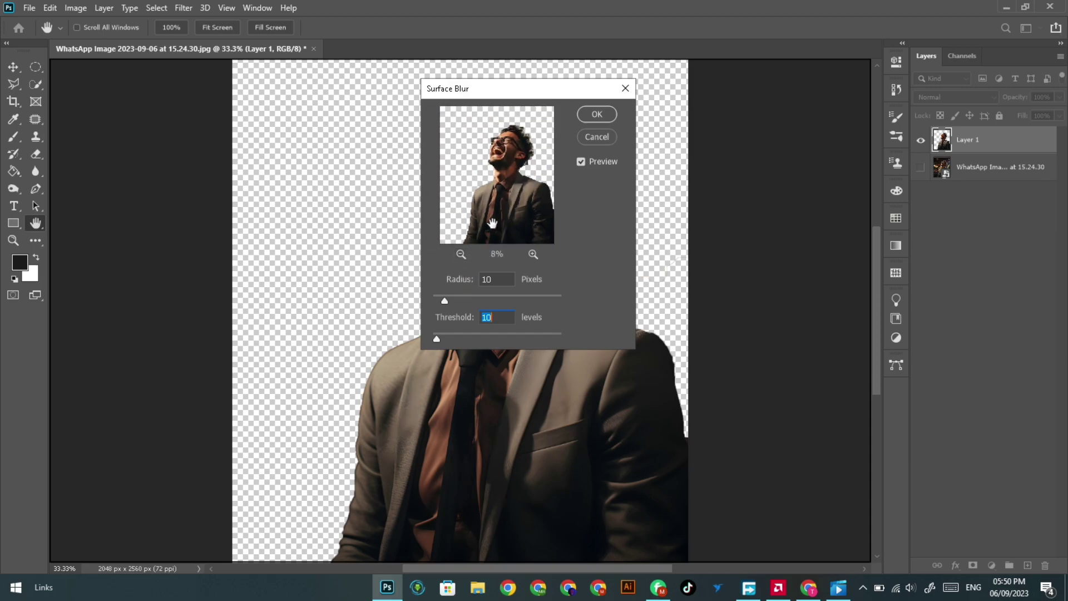
pyautogui.click(597, 115)
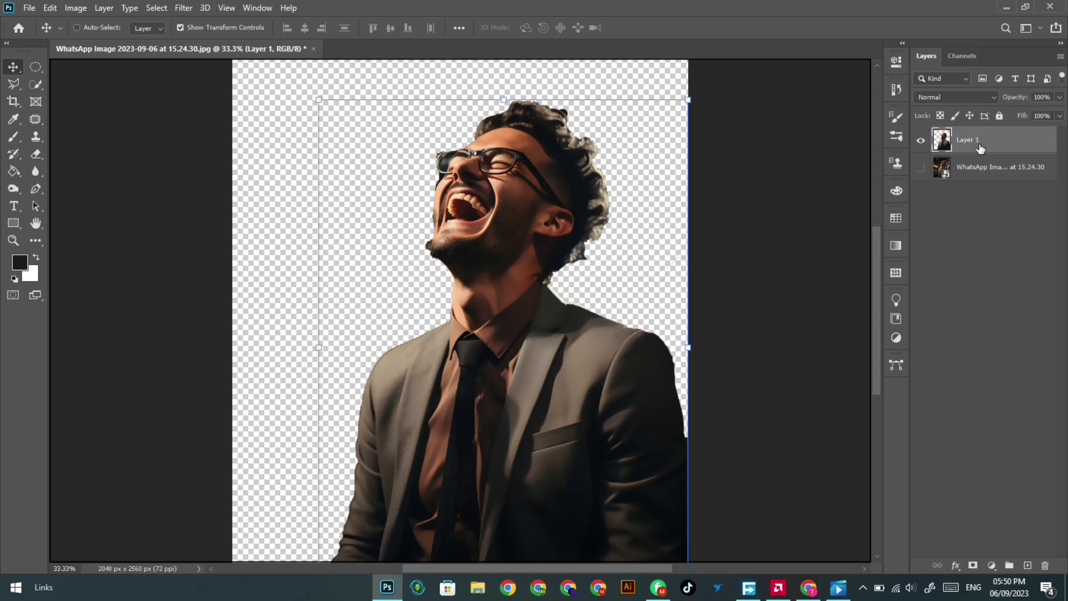
# Step: Add a new layer filled with white and place it beneath the cutout layer
pyautogui.click(1027, 565)
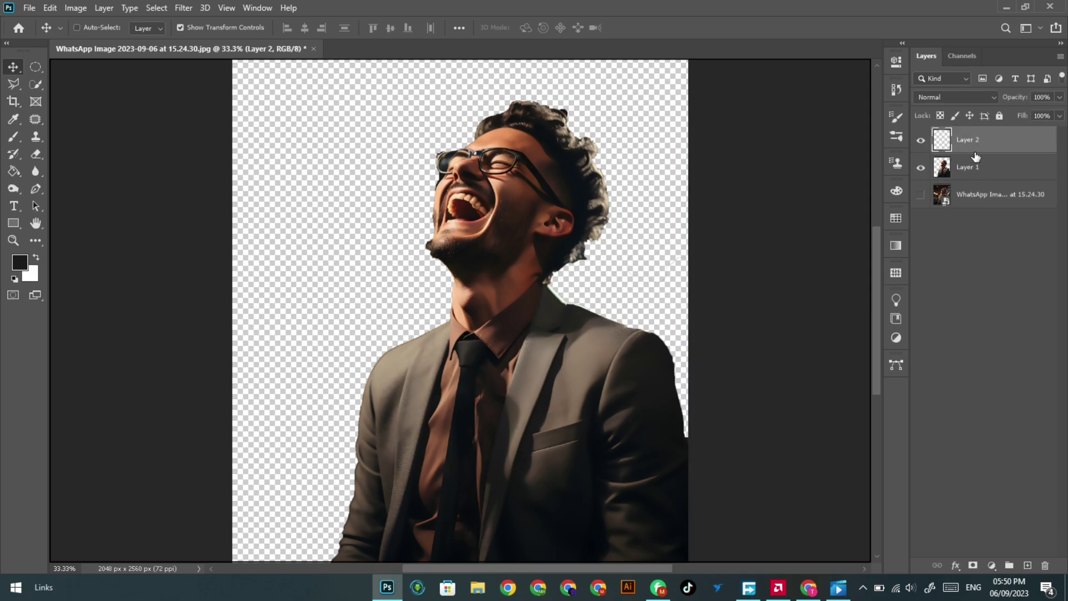
pyautogui.hotkey('ctrl', 'BackSpace')
pyautogui.moveTo(975, 166); pyautogui.dragTo(984, 140)
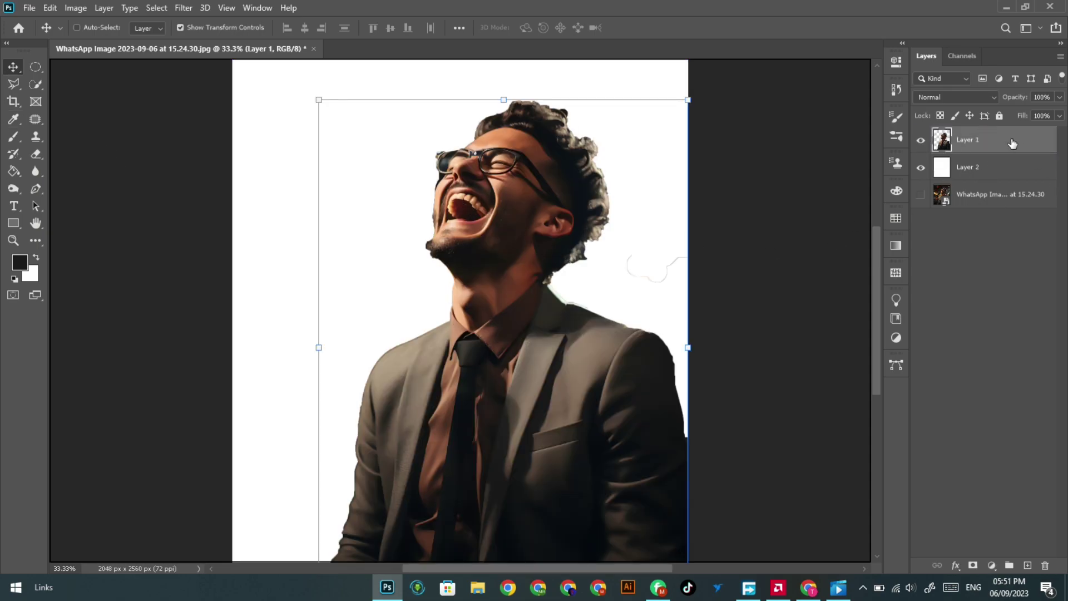
# Step: Add a Threshold adjustment layer above the cutout and set its level to 142
pyautogui.click(992, 564)
pyautogui.click(984, 527)
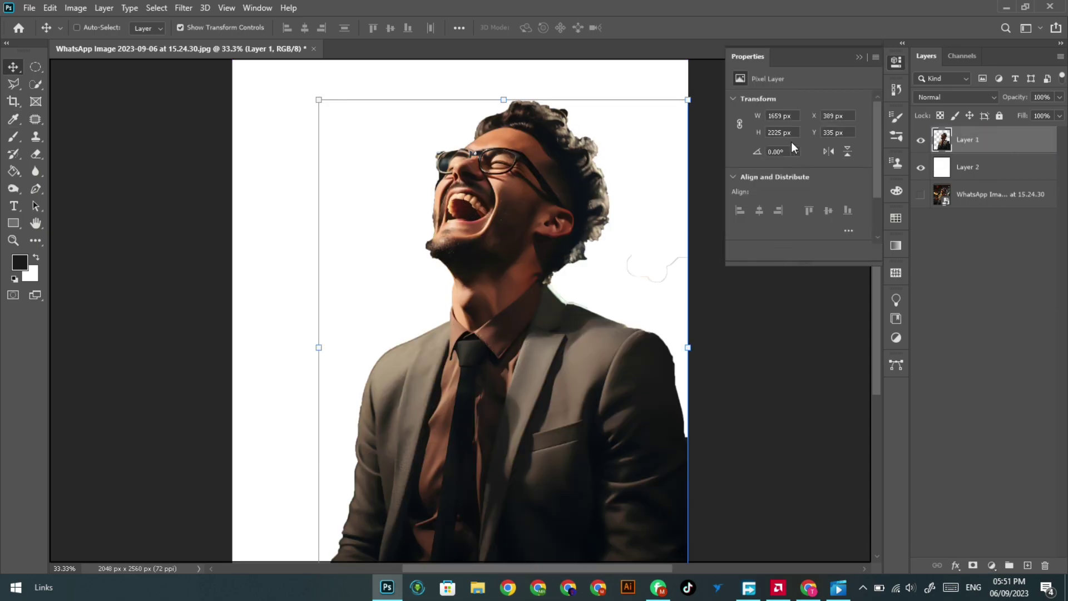
pyautogui.moveTo(800, 174)
pyautogui.mouseDown()
pyautogui.moveTo(822, 175)
pyautogui.moveTo(783, 176)
pyautogui.moveTo(806, 173)
pyautogui.mouseUp()
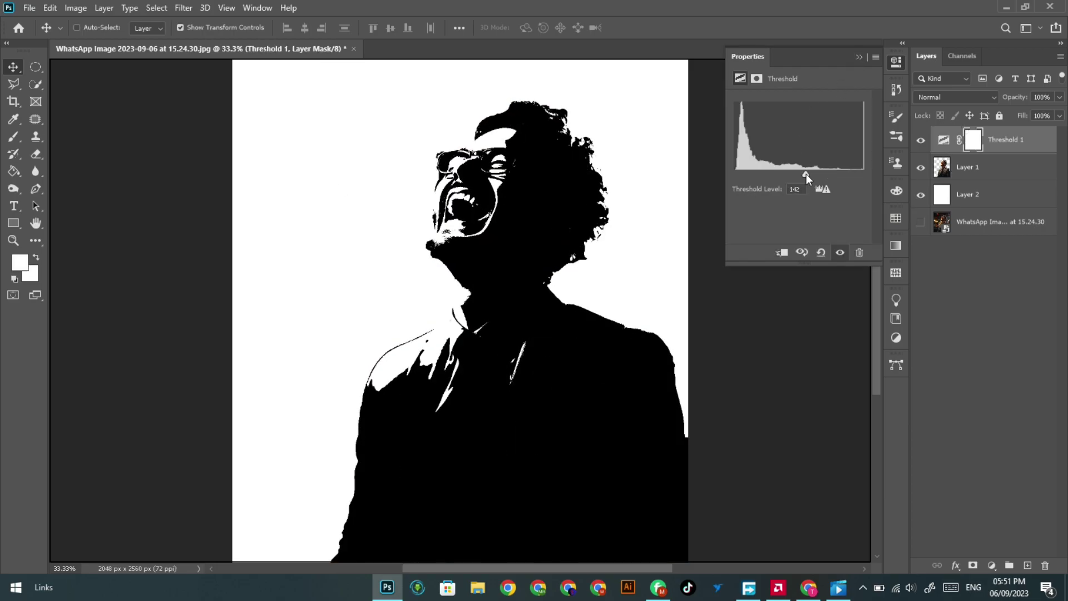
# Step: On the cutout layer, use the Dodge tool to bring out white areas on the face, shirt, lapels, breast pocket and right sleeve
pyautogui.click(979, 166)
pyautogui.press('o')
pyautogui.moveTo(545, 204)
pyautogui.mouseDown()
pyautogui.moveTo(518, 143)
pyautogui.moveTo(504, 229)
pyautogui.moveTo(478, 180)
pyautogui.moveTo(471, 193)
pyautogui.moveTo(514, 210)
pyautogui.moveTo(505, 265)
pyautogui.moveTo(497, 218)
pyautogui.moveTo(497, 274)
pyautogui.moveTo(508, 210)
pyautogui.moveTo(483, 160)
pyautogui.moveTo(570, 275)
pyautogui.moveTo(526, 164)
pyautogui.moveTo(510, 275)
pyautogui.mouseUp()
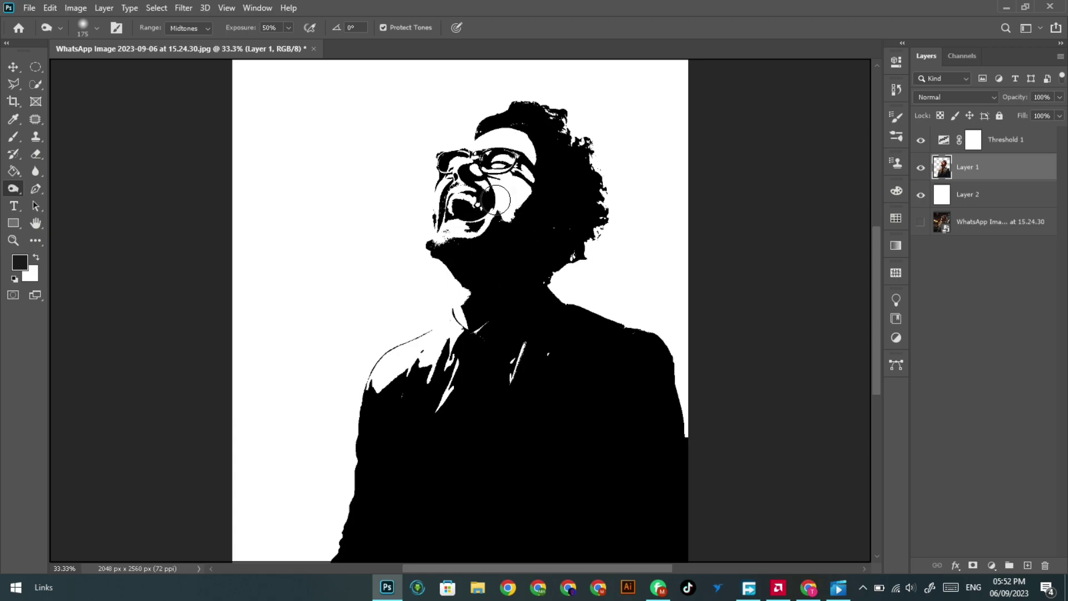
pyautogui.moveTo(448, 367)
pyautogui.mouseDown()
pyautogui.moveTo(443, 431)
pyautogui.moveTo(400, 489)
pyautogui.mouseUp()
pyautogui.moveTo(402, 571)
pyautogui.mouseDown()
pyautogui.moveTo(496, 384)
pyautogui.moveTo(474, 535)
pyautogui.moveTo(500, 474)
pyautogui.moveTo(498, 402)
pyautogui.moveTo(467, 462)
pyautogui.moveTo(411, 521)
pyautogui.moveTo(479, 526)
pyautogui.moveTo(466, 472)
pyautogui.moveTo(396, 453)
pyautogui.moveTo(418, 533)
pyautogui.mouseUp()
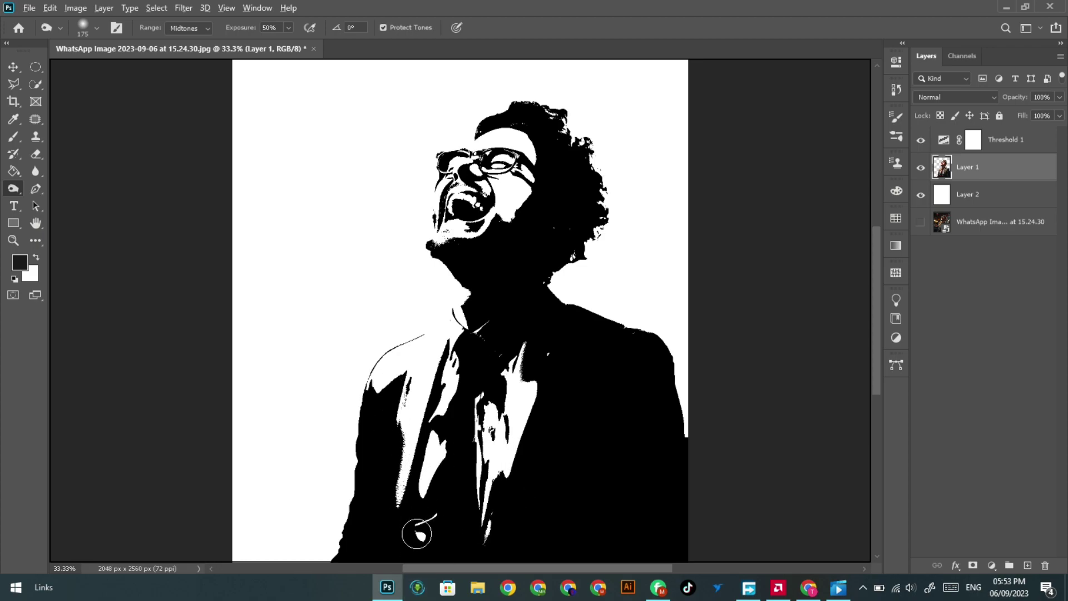
pyautogui.moveTo(576, 442)
pyautogui.mouseDown()
pyautogui.moveTo(553, 436)
pyautogui.moveTo(503, 327)
pyautogui.moveTo(500, 370)
pyautogui.moveTo(506, 328)
pyautogui.moveTo(529, 308)
pyautogui.moveTo(506, 262)
pyautogui.moveTo(553, 388)
pyautogui.moveTo(553, 465)
pyautogui.moveTo(562, 462)
pyautogui.moveTo(555, 454)
pyautogui.moveTo(563, 468)
pyautogui.moveTo(509, 434)
pyautogui.moveTo(595, 378)
pyautogui.moveTo(581, 359)
pyautogui.mouseUp()
pyautogui.moveTo(620, 484)
pyautogui.mouseDown()
pyautogui.moveTo(648, 479)
pyautogui.moveTo(634, 496)
pyautogui.moveTo(646, 534)
pyautogui.moveTo(650, 509)
pyautogui.mouseUp()
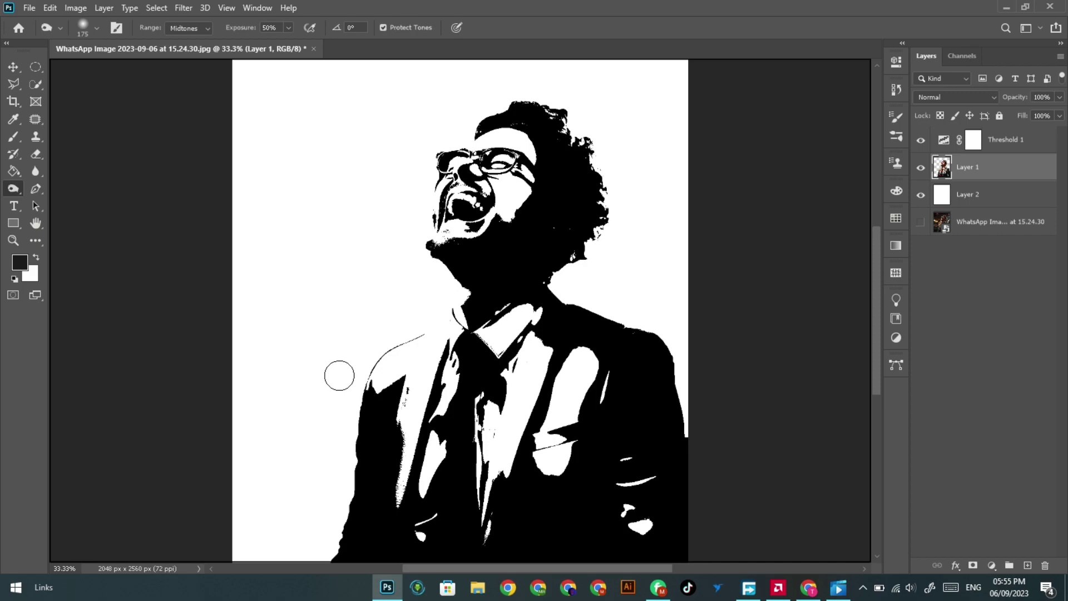
# Step: Dodge highlights into the left sleeve folds and shirt beside the tie, and darken the white patch on the left shoulder
pyautogui.moveTo(369, 460)
pyautogui.mouseDown()
pyautogui.moveTo(372, 540)
pyautogui.moveTo(375, 449)
pyautogui.moveTo(378, 522)
pyautogui.moveTo(339, 555)
pyautogui.mouseUp()
pyautogui.moveTo(381, 381)
pyautogui.mouseDown()
pyautogui.moveTo(407, 346)
pyautogui.moveTo(400, 356)
pyautogui.moveTo(442, 331)
pyautogui.mouseUp()
pyautogui.moveTo(443, 546); pyautogui.dragTo(445, 403)
pyautogui.moveTo(490, 380)
pyautogui.mouseDown()
pyautogui.moveTo(492, 367)
pyautogui.moveTo(495, 414)
pyautogui.mouseUp()
pyautogui.moveTo(535, 367)
pyautogui.mouseDown()
pyautogui.moveTo(501, 397)
pyautogui.moveTo(510, 409)
pyautogui.mouseUp()
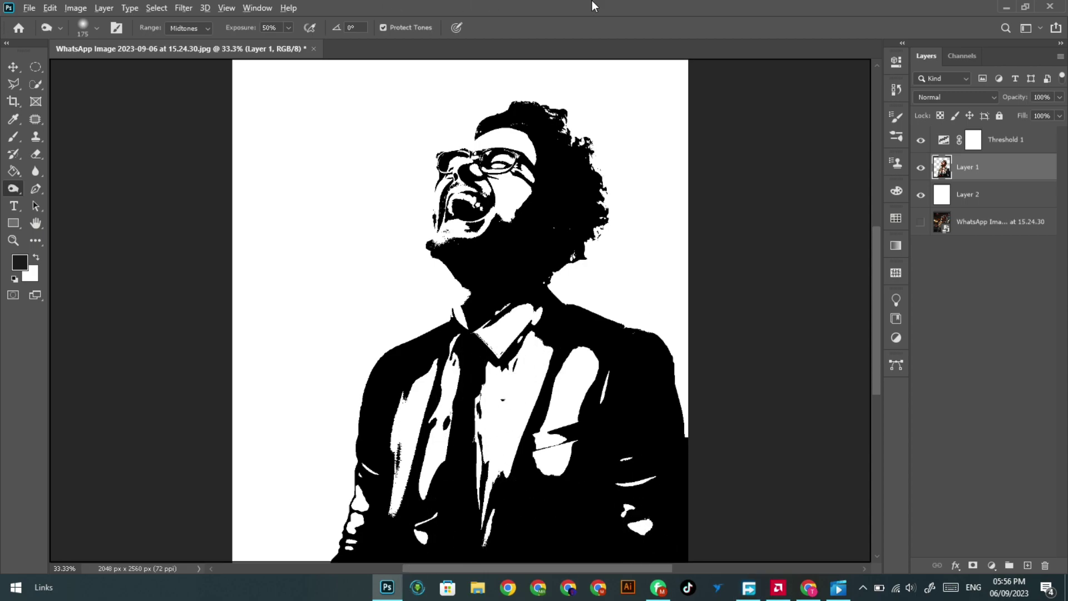
# Step: Touch up the highlights on both lapels, the collar and the jacket's chest and pocket with the Dodge tool
pyautogui.rightClick(538, 260)
pyautogui.click(392, 335)
pyautogui.moveTo(405, 408)
pyautogui.mouseDown()
pyautogui.moveTo(415, 386)
pyautogui.moveTo(421, 395)
pyautogui.mouseUp()
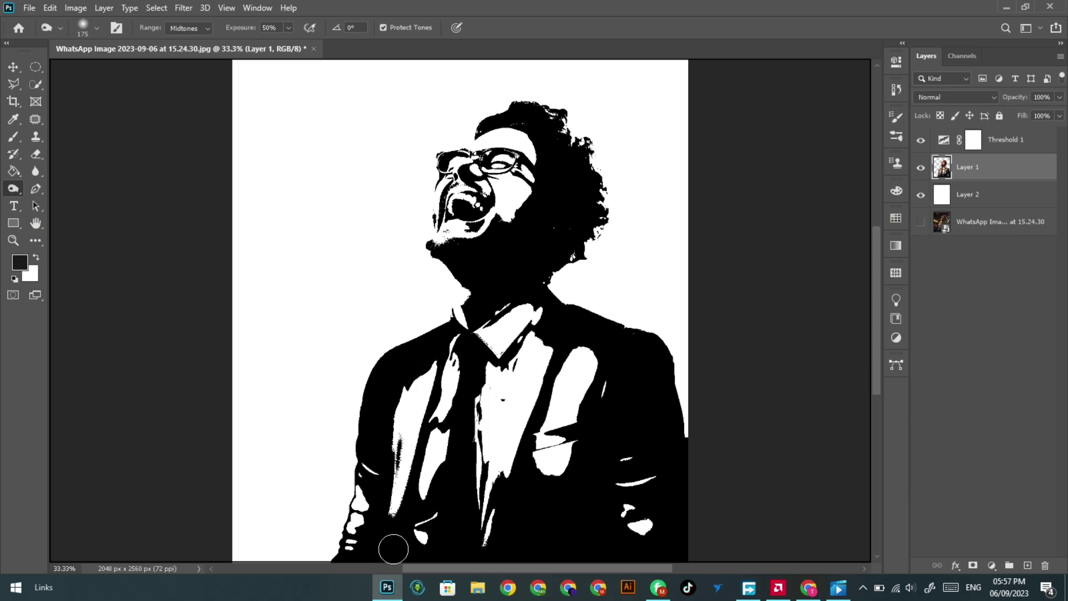
pyautogui.moveTo(542, 344)
pyautogui.mouseDown()
pyautogui.moveTo(541, 329)
pyautogui.moveTo(517, 369)
pyautogui.mouseUp()
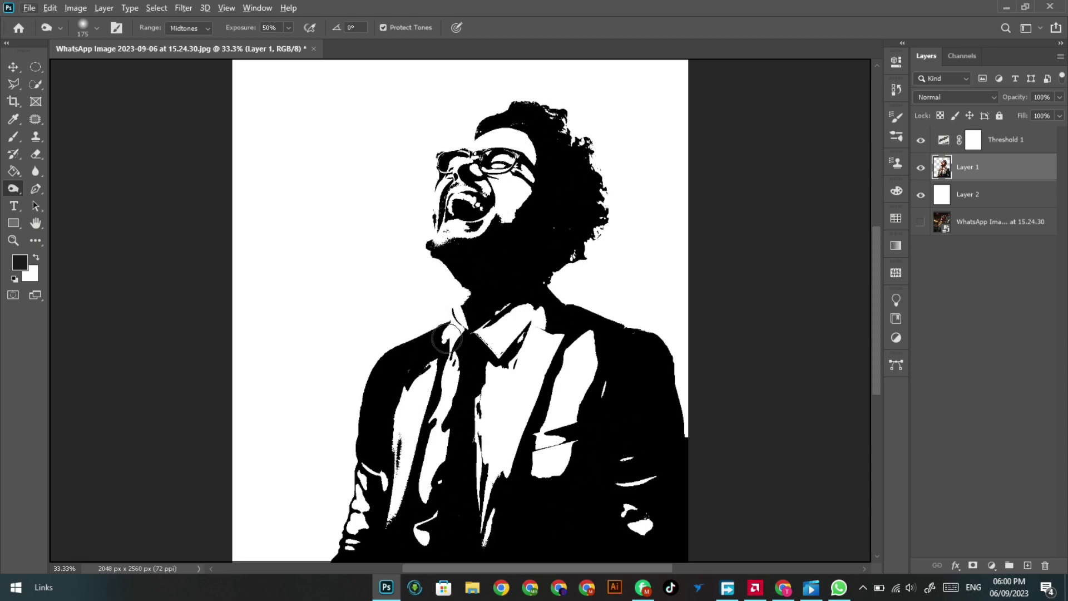
pyautogui.moveTo(548, 320); pyautogui.dragTo(584, 509)
# Step: Apply the Oil Paint filter to the cutout layer with stylization 2.6, cleanliness 2.6 and scale 0.8
pyautogui.press('v')
pyautogui.click(183, 8)
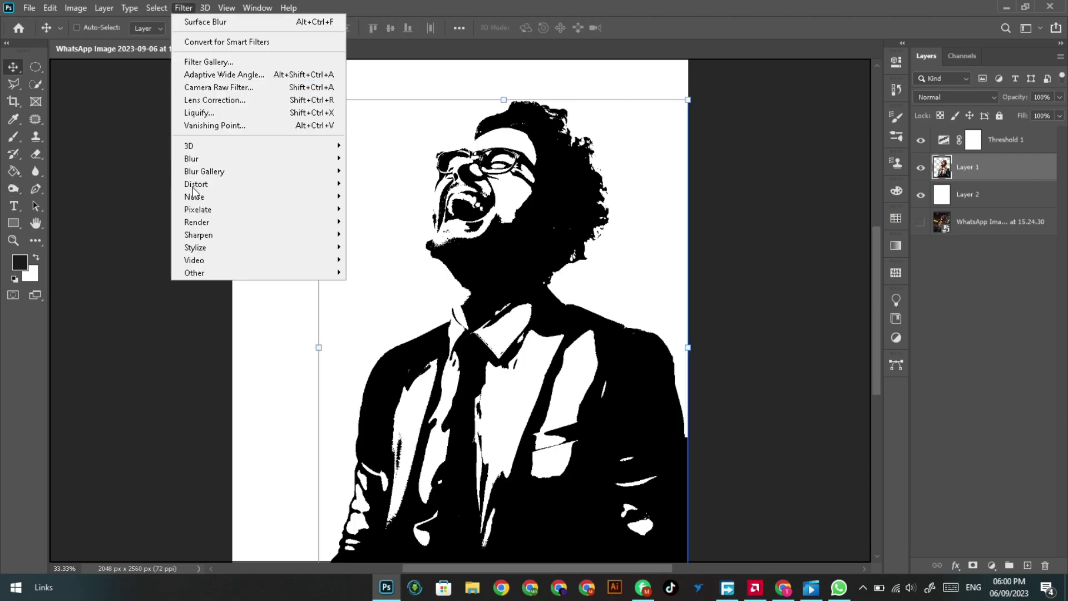
pyautogui.moveTo(290, 229)
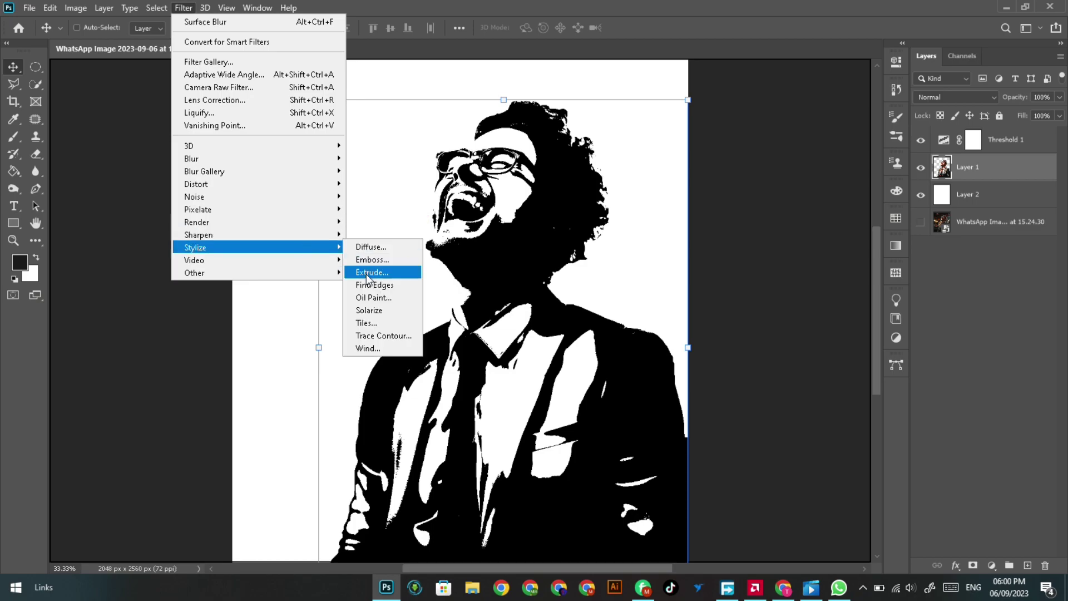
pyautogui.click(371, 298)
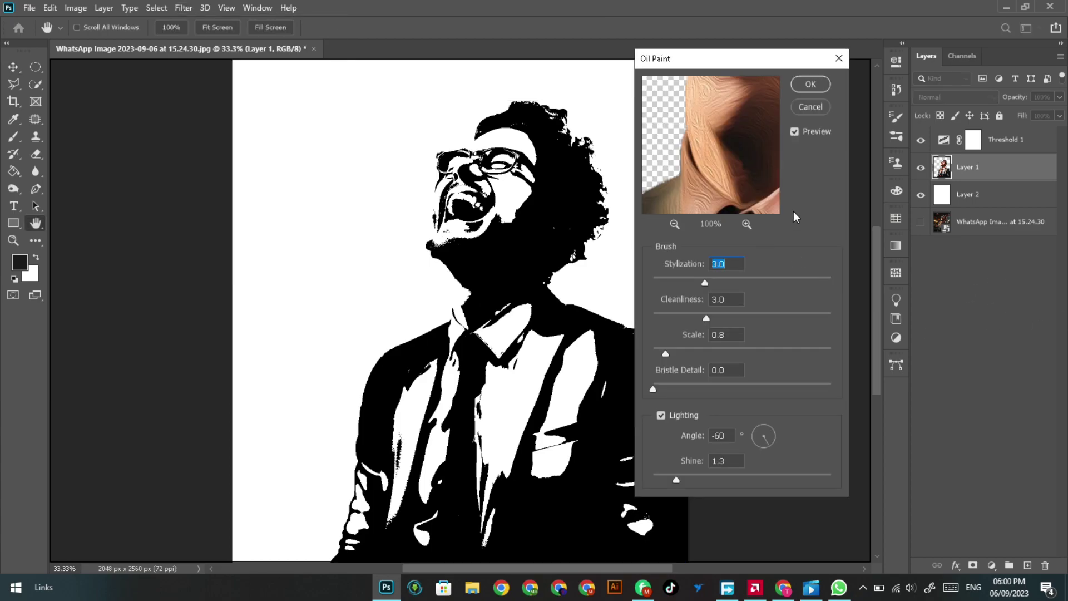
pyautogui.click(796, 133)
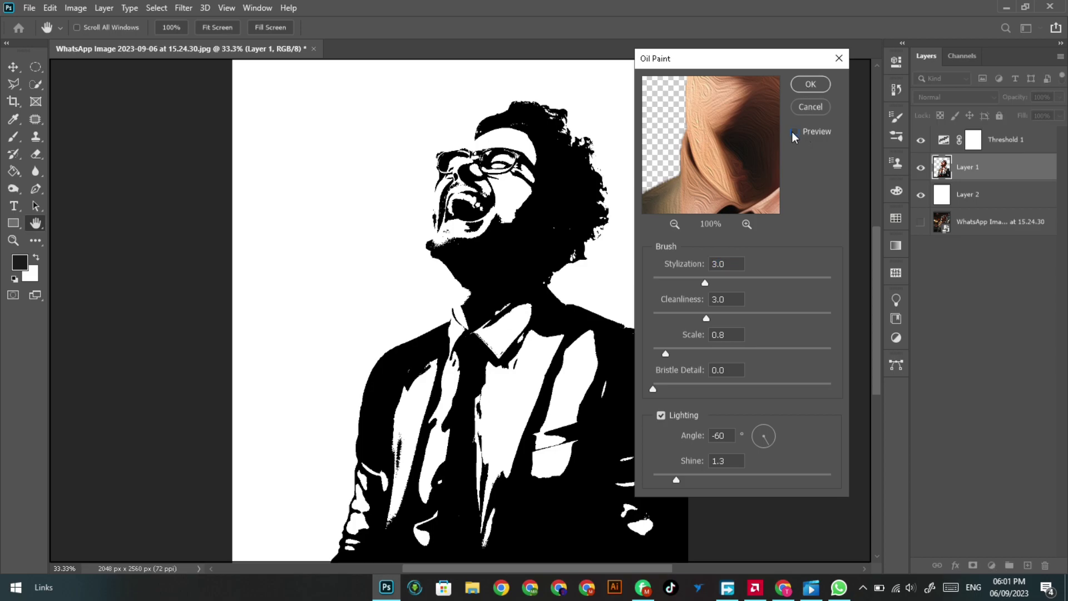
pyautogui.click(795, 134)
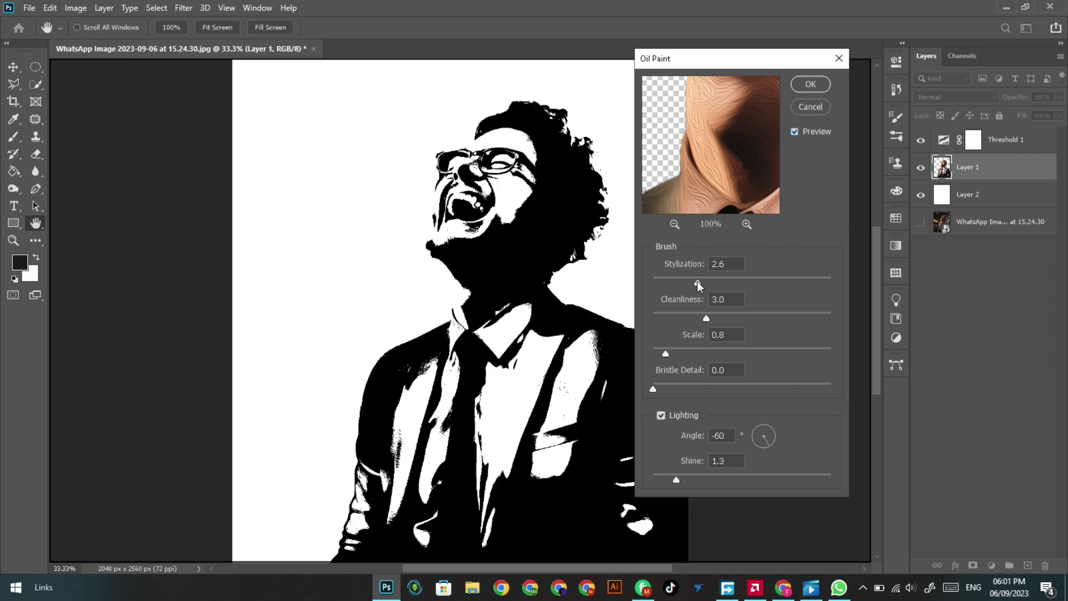
pyautogui.moveTo(706, 315); pyautogui.dragTo(700, 315)
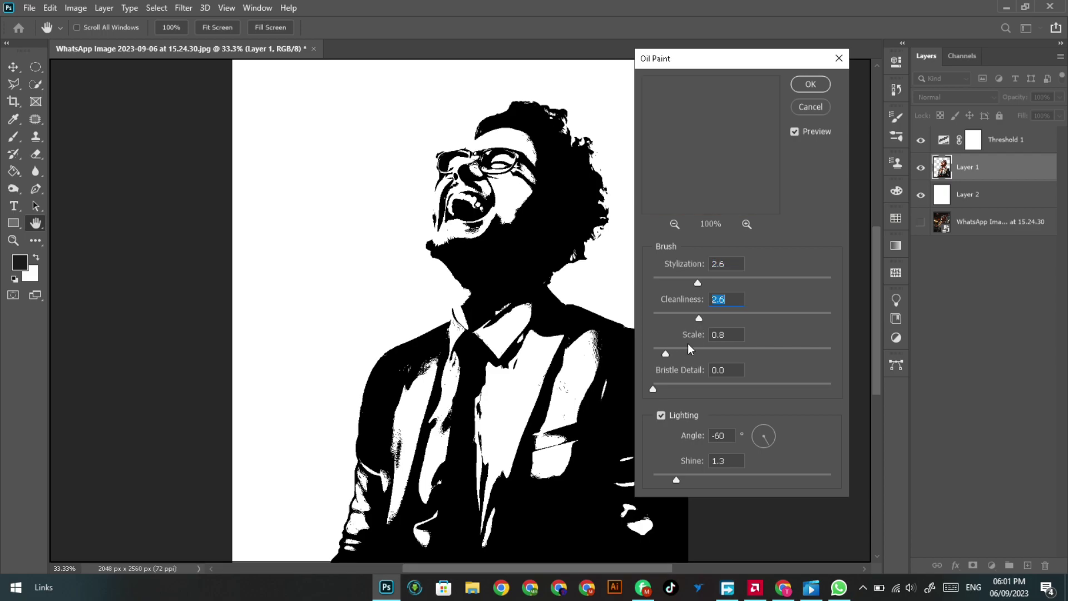
pyautogui.click(810, 84)
# Step: Apply Smart Sharpen to the cutout layer with an amount of 66%, a much smaller radius and 10% noise reduction
pyautogui.press('v')
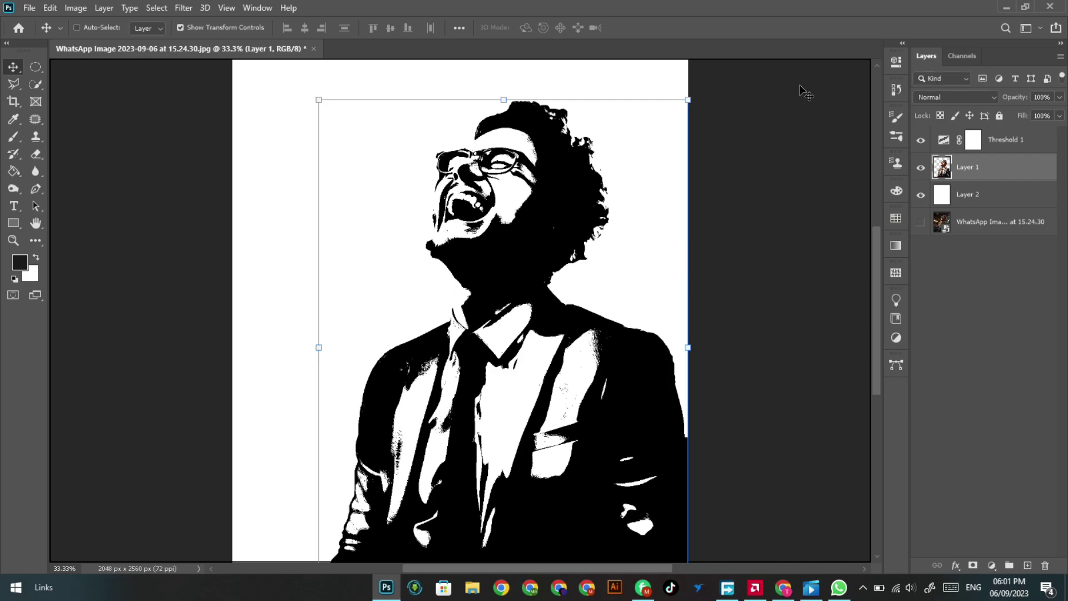
pyautogui.click(180, 10)
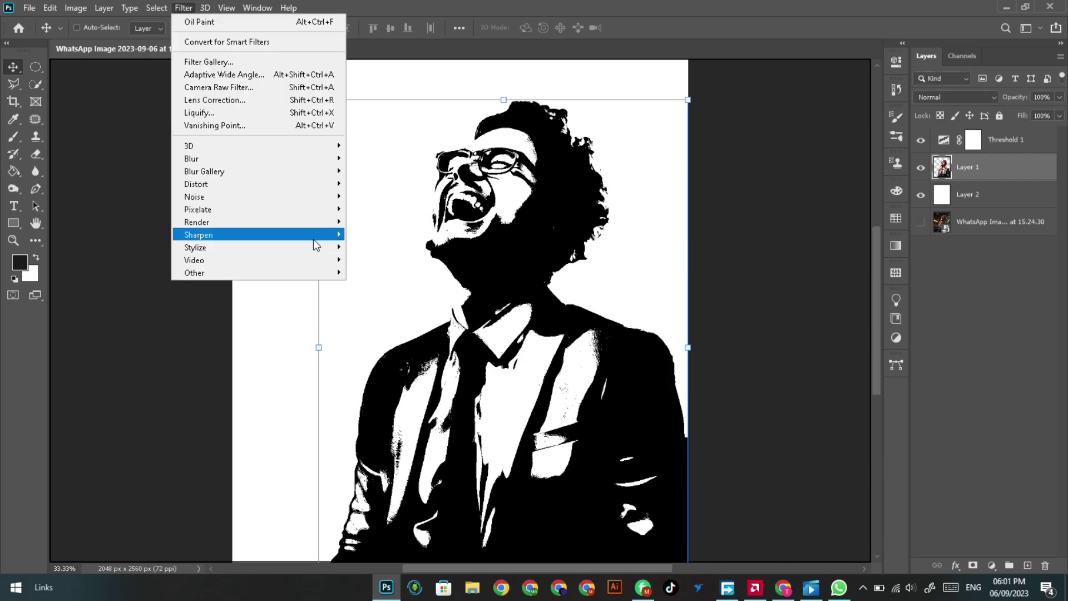
pyautogui.moveTo(315, 236)
pyautogui.click(373, 284)
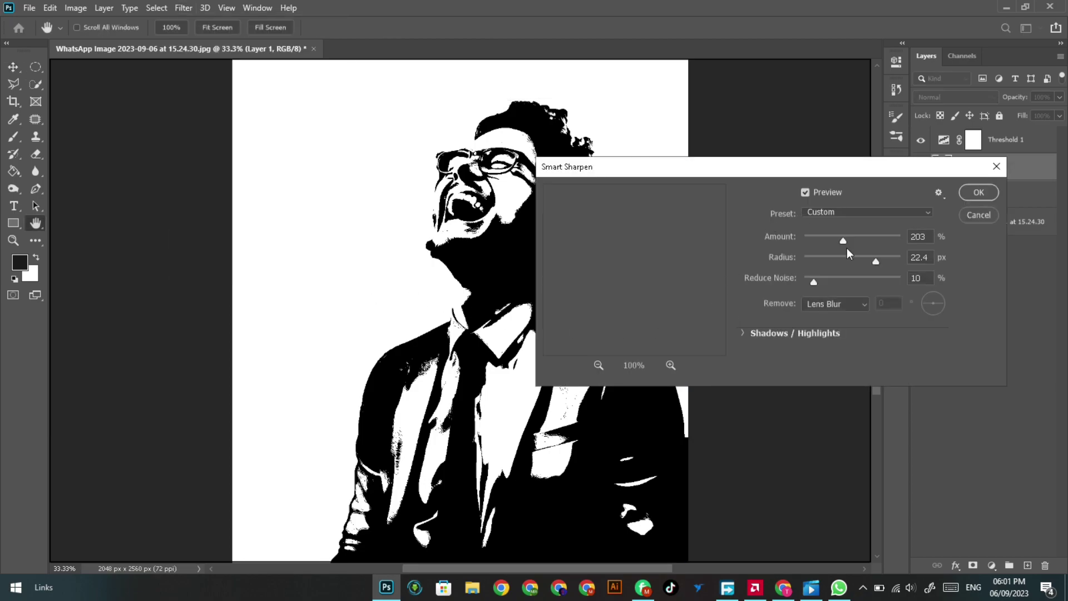
pyautogui.moveTo(777, 169); pyautogui.dragTo(815, 145)
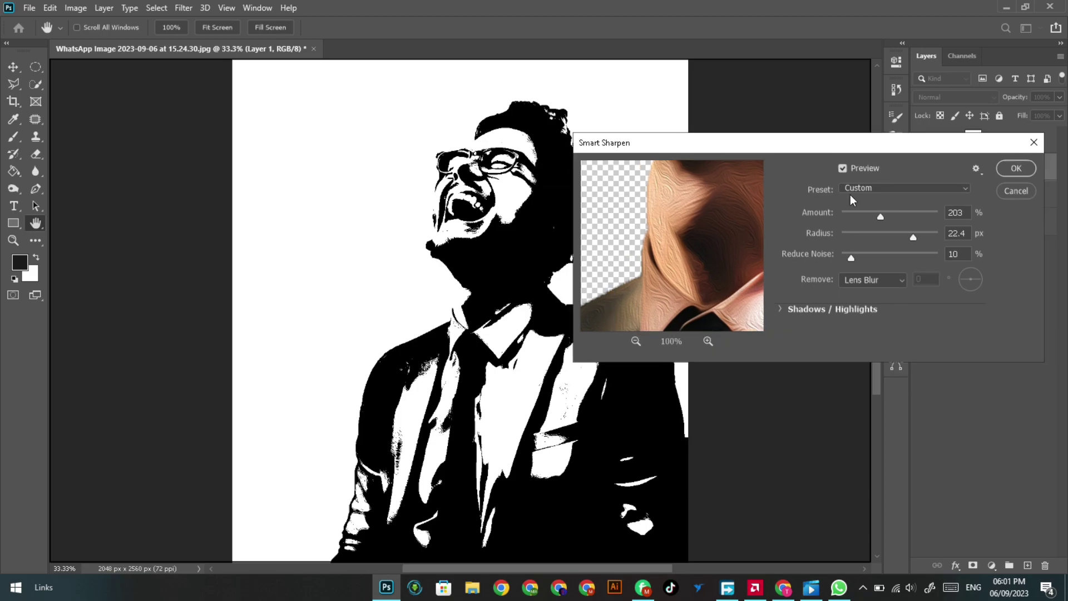
pyautogui.moveTo(881, 221); pyautogui.dragTo(850, 224)
pyautogui.moveTo(849, 215); pyautogui.dragTo(854, 216)
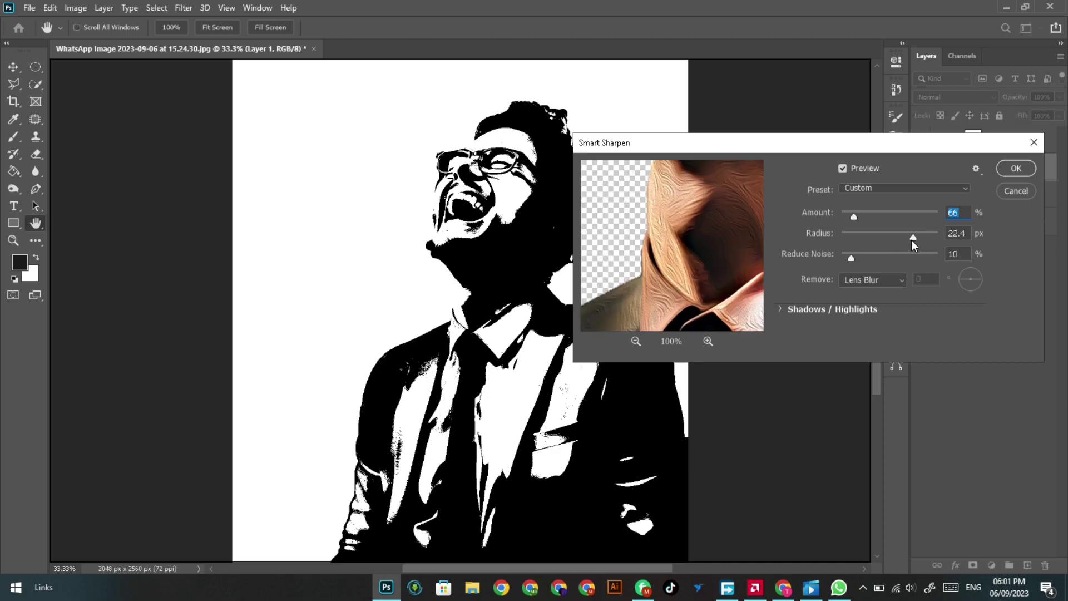
pyautogui.moveTo(912, 240); pyautogui.dragTo(855, 242)
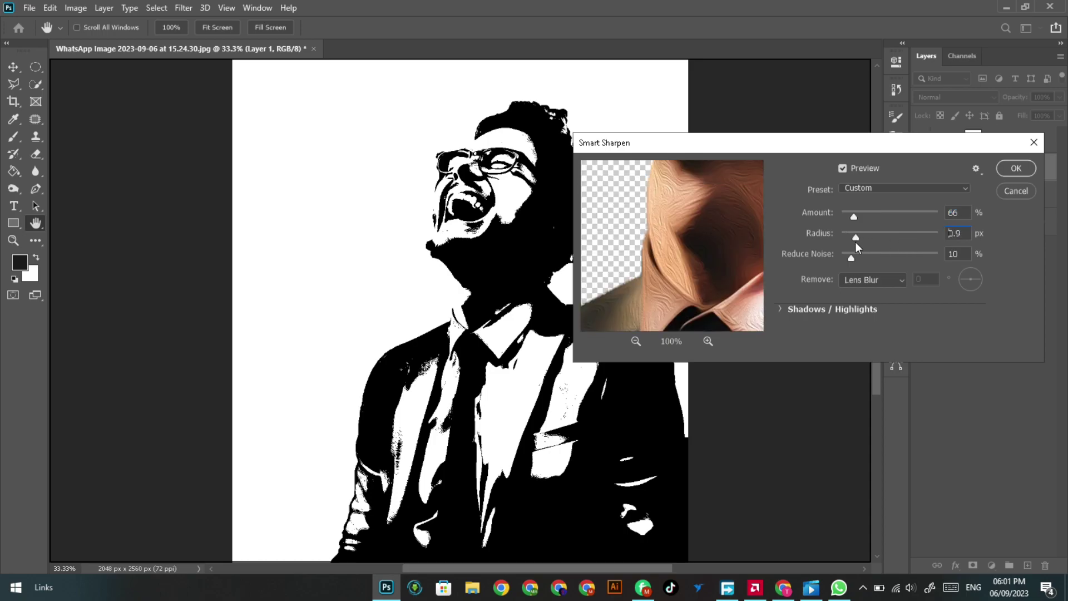
pyautogui.click(1013, 170)
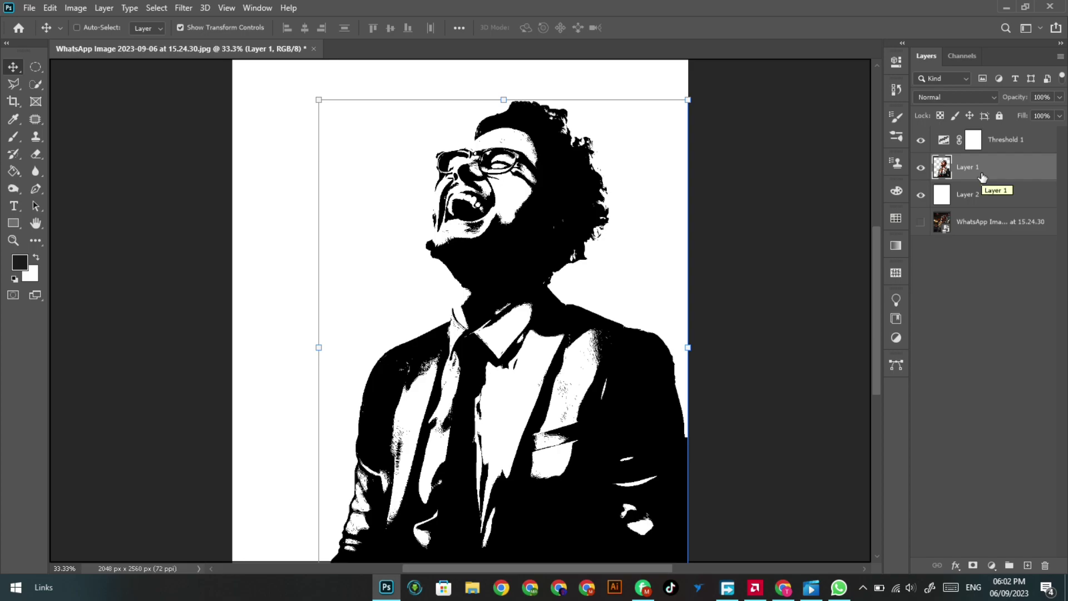
# Step: Add a new layer above the cutout layer and stamp all visible artwork into it
pyautogui.click(1027, 565)
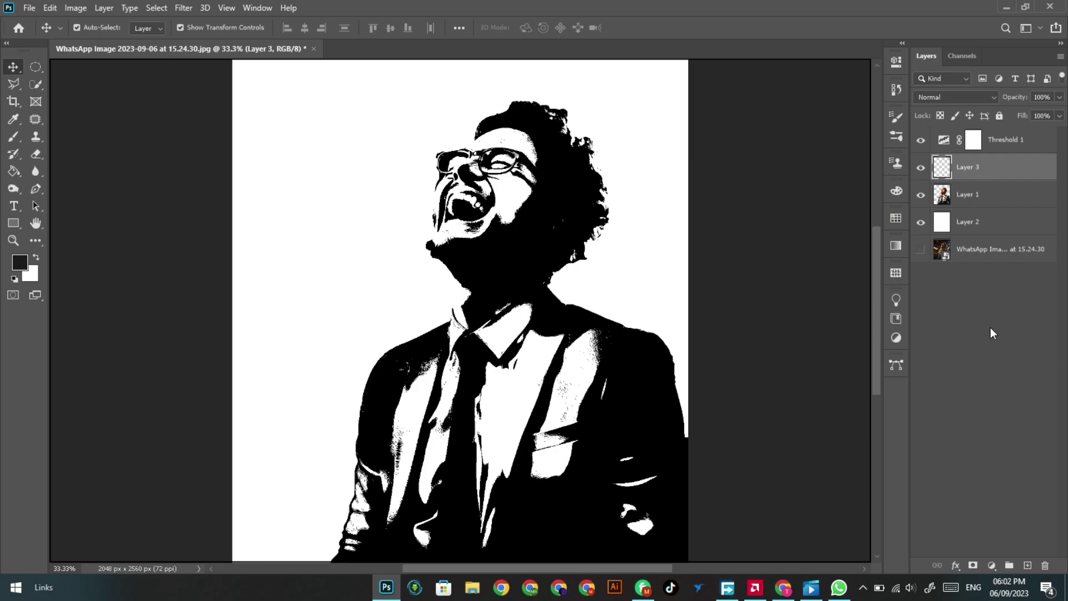
pyautogui.hotkey('ctrl', 'alt', 'shift', 'i')
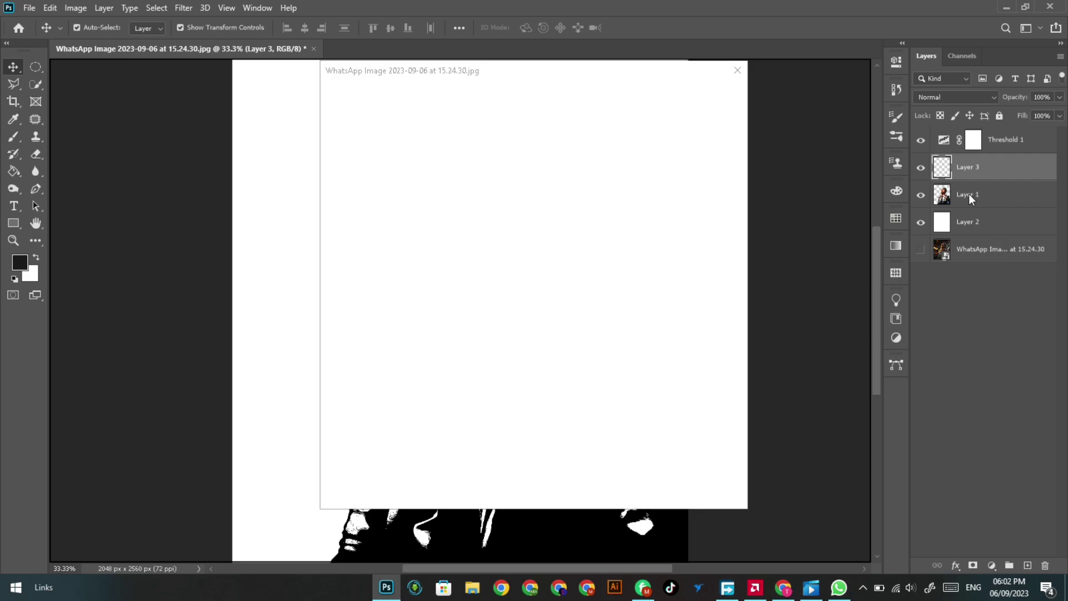
pyautogui.click(710, 494)
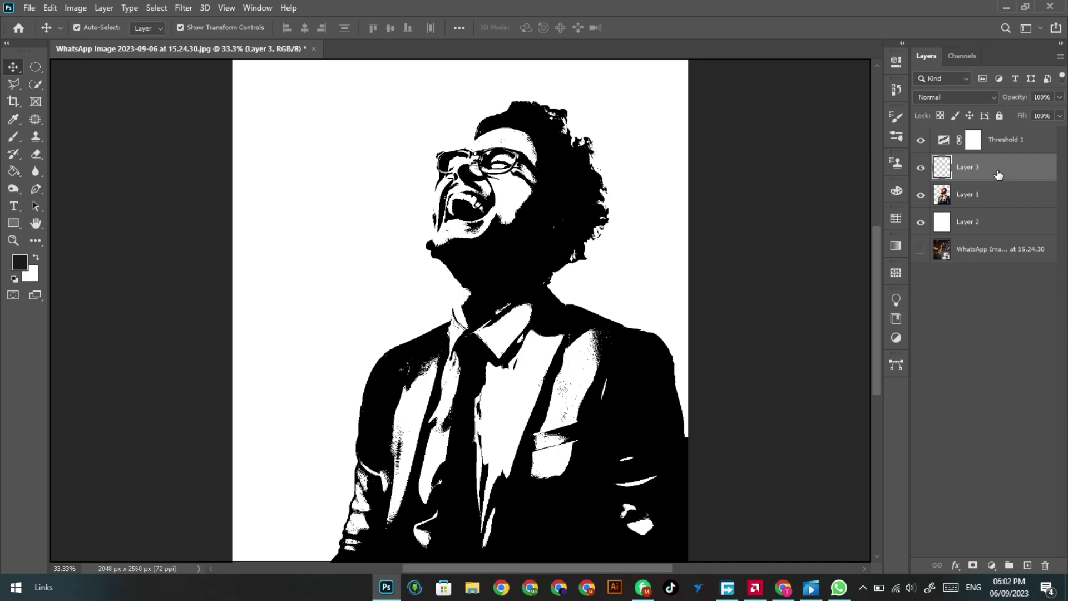
pyautogui.hotkey('ctrl', 'alt', 'shift', 'e')
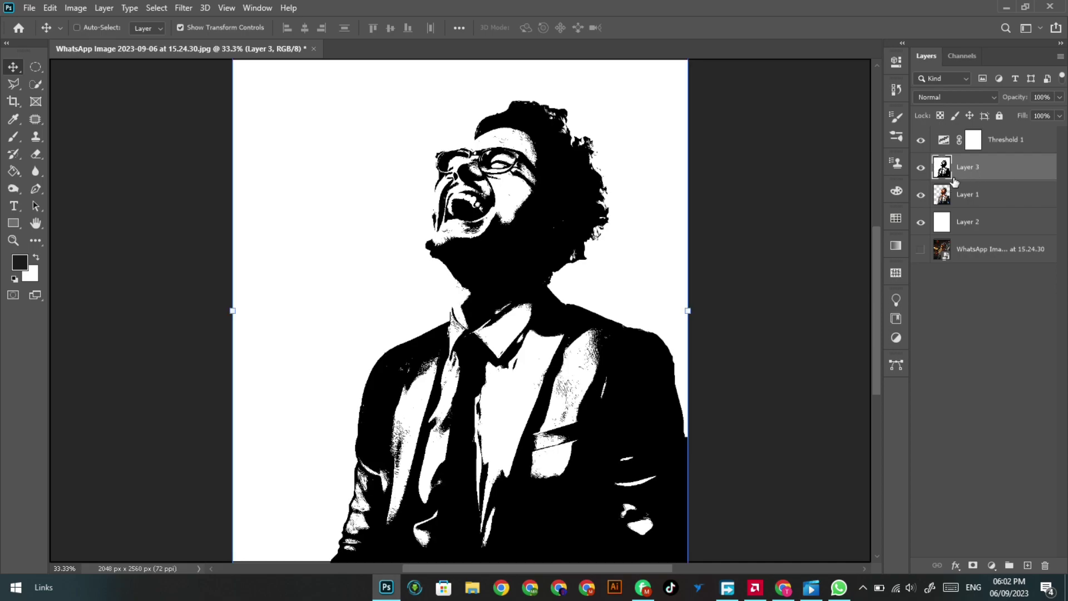
# Step: Load the RGB channel's bright areas as a selection and convert it into a work path with a 2.0-pixel tolerance
pyautogui.click(970, 60)
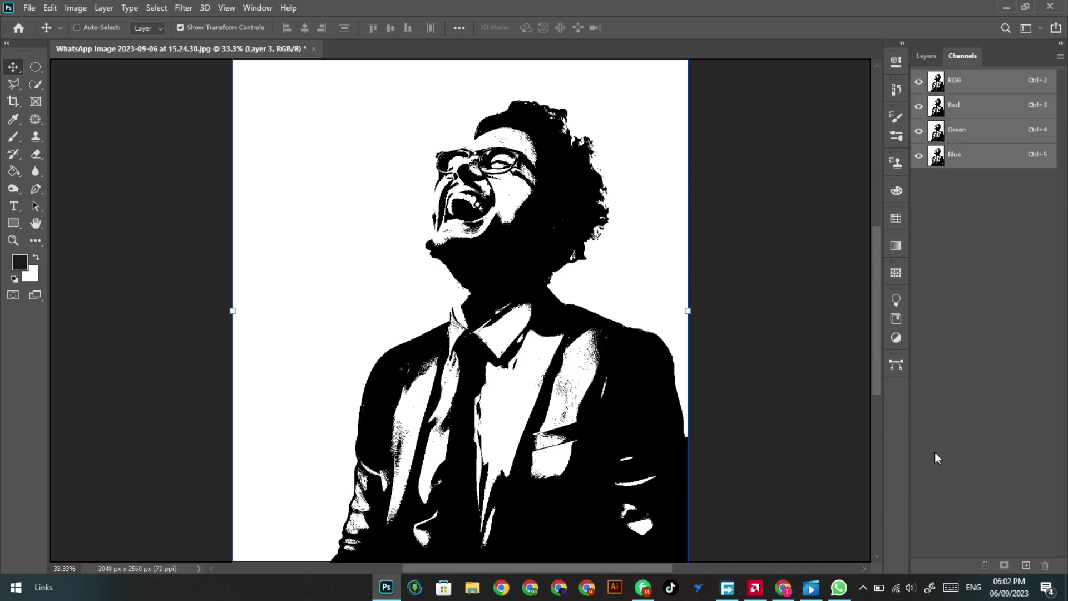
pyautogui.click(927, 57)
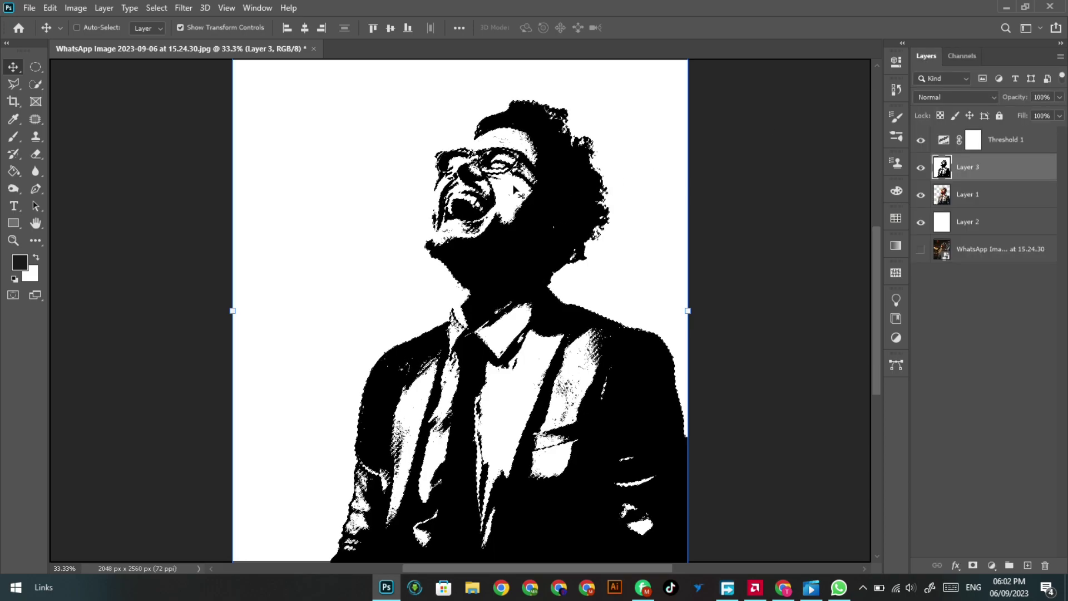
pyautogui.press('l')
pyautogui.hotkey('ctrl', 'a')
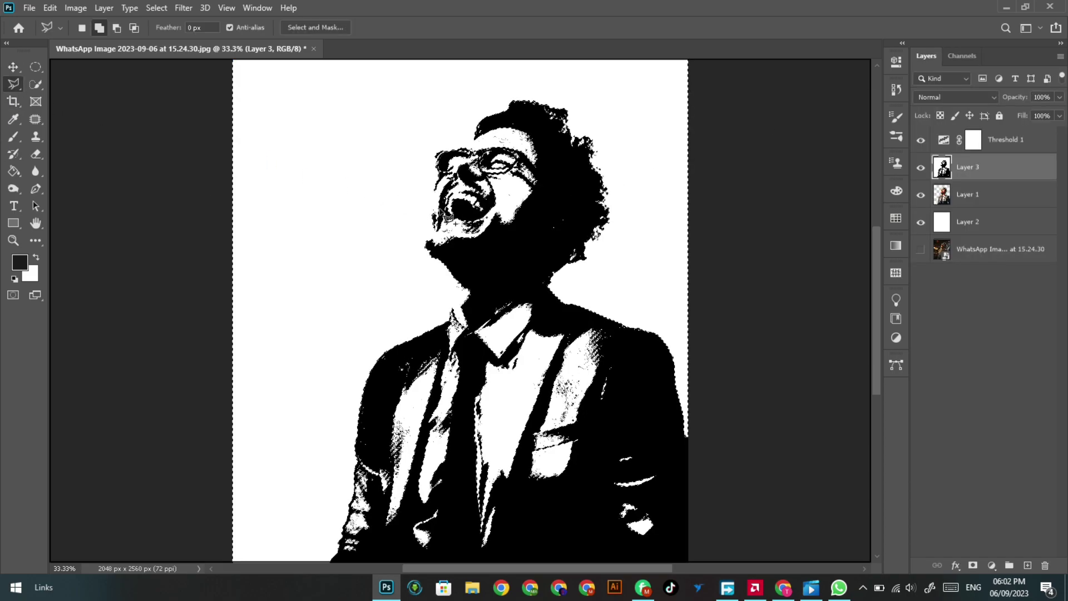
pyautogui.rightClick(440, 210)
pyautogui.click(496, 281)
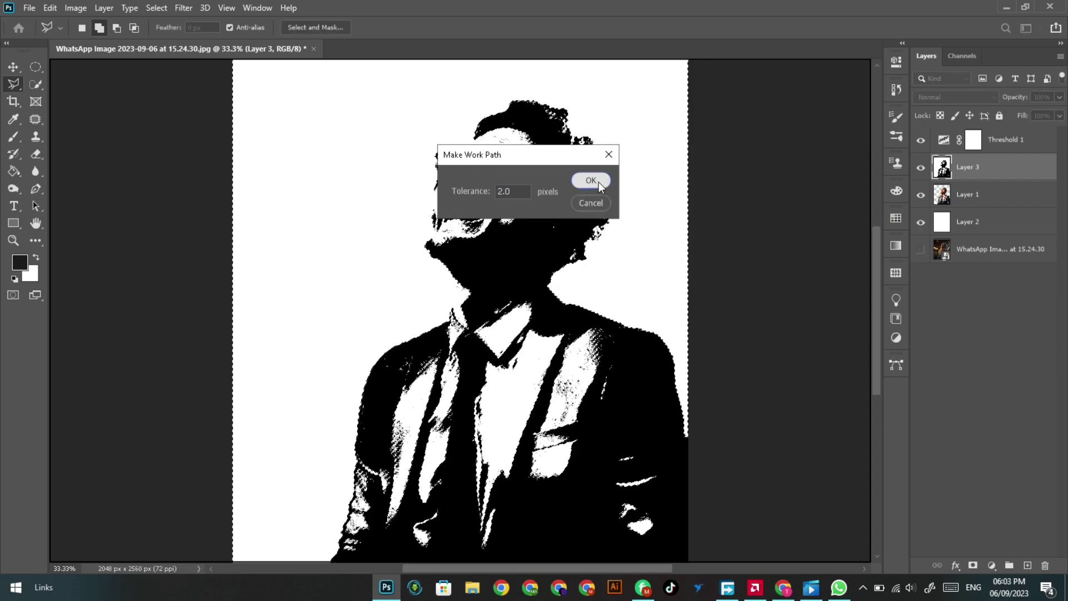
pyautogui.click(599, 182)
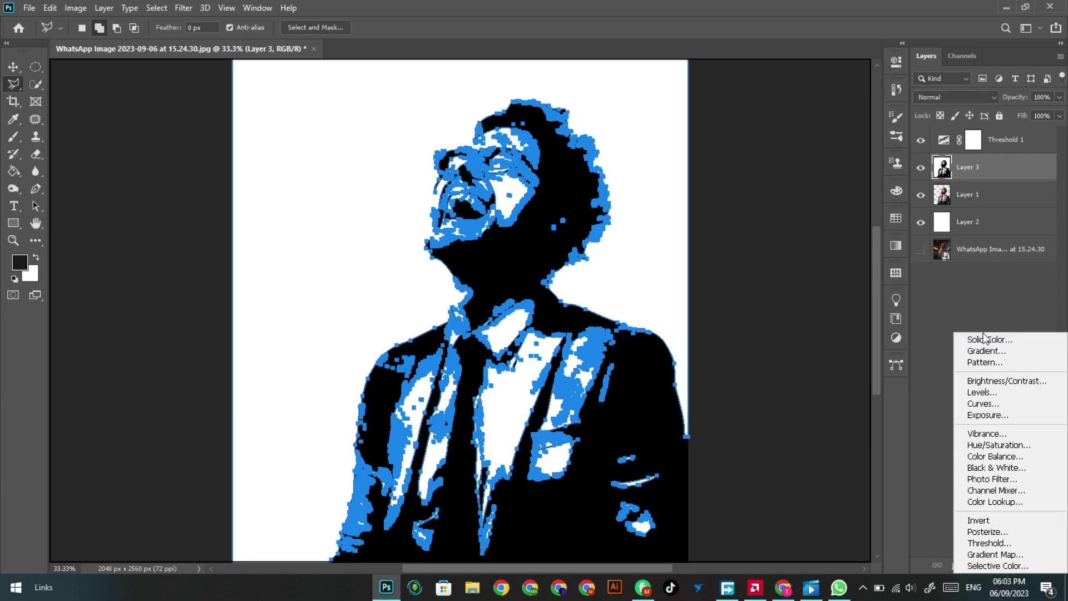
# Step: Add a Solid Color fill layer in #1b1b1b, shaped by the work path, above the stamped layer
pyautogui.click(942, 433)
pyautogui.click(992, 565)
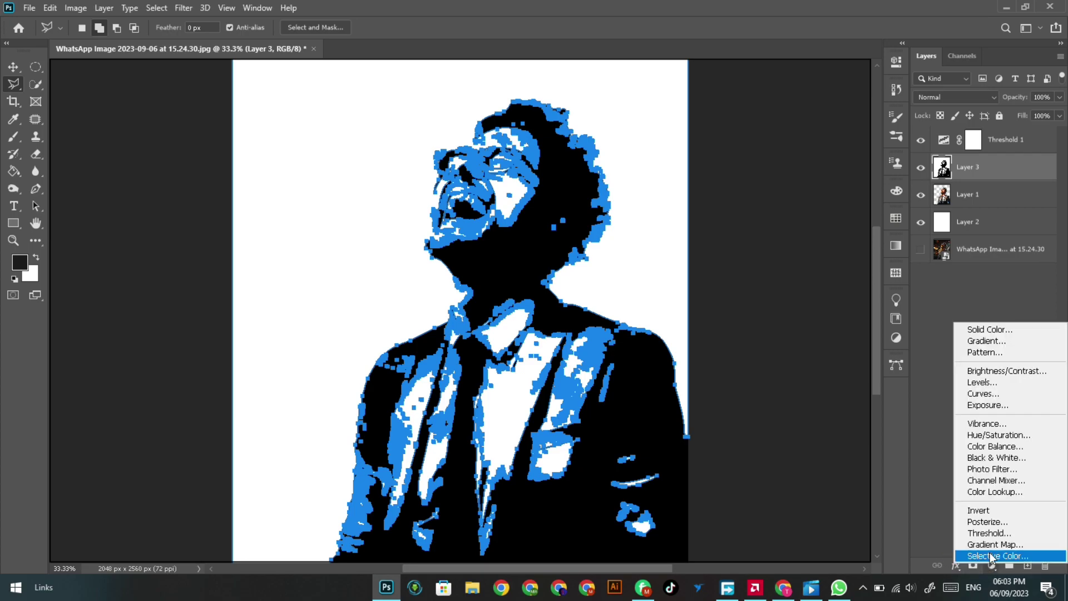
pyautogui.click(999, 329)
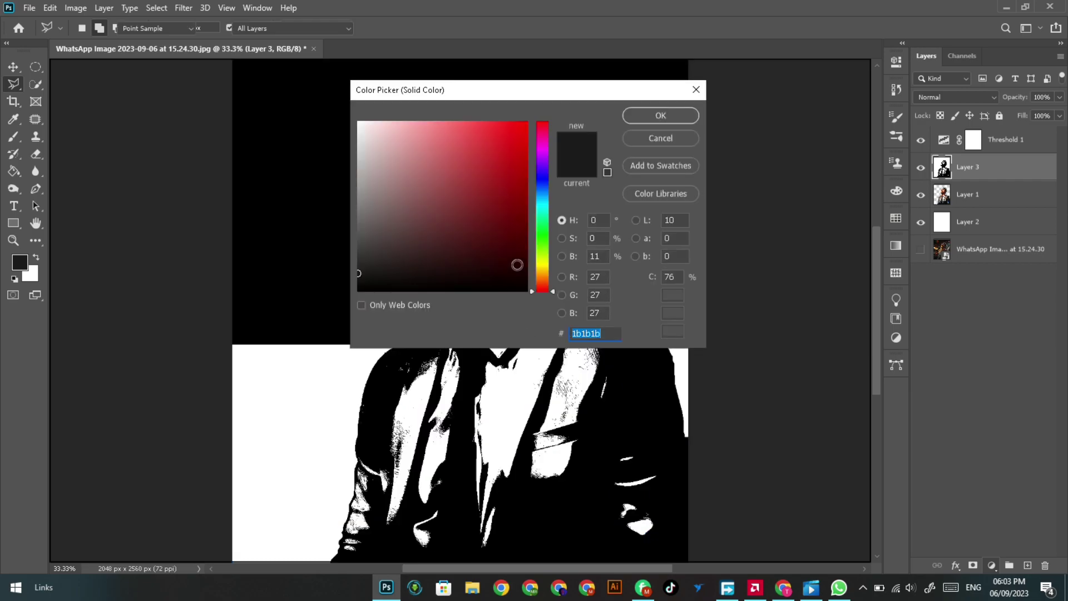
pyautogui.click(673, 122)
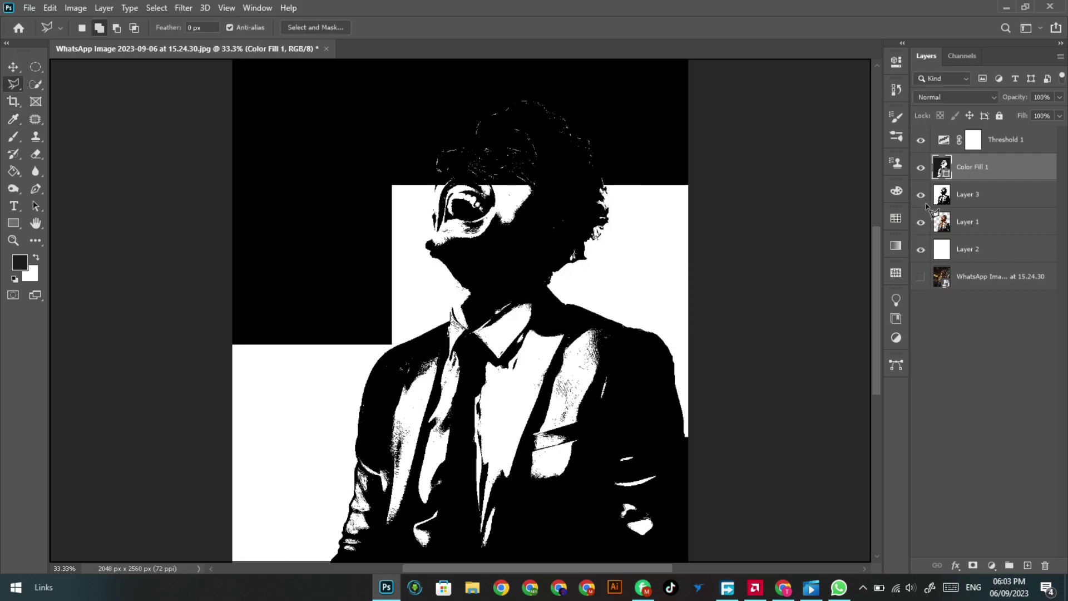
# Step: Hide the cutout layer and the white background layer, and delete the Solid Color fill layer
pyautogui.click(921, 223)
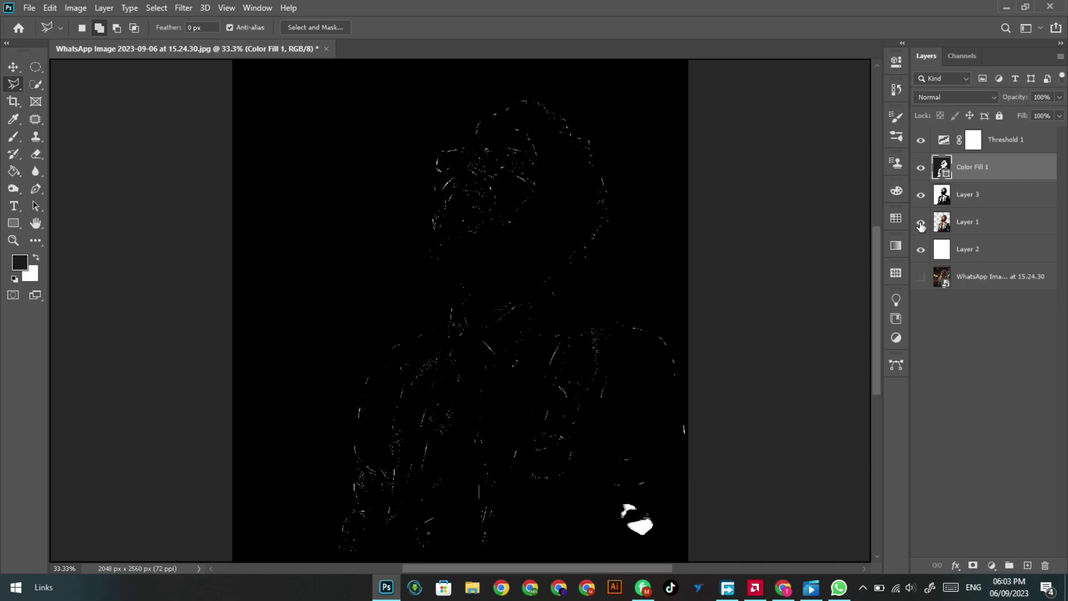
pyautogui.click(921, 224)
pyautogui.press('Delete')
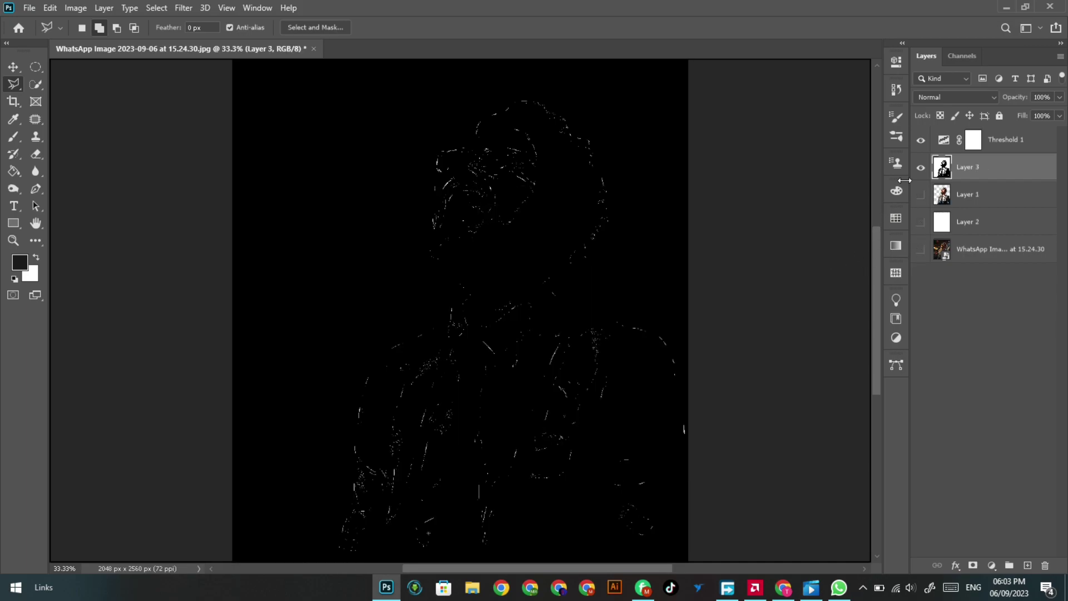